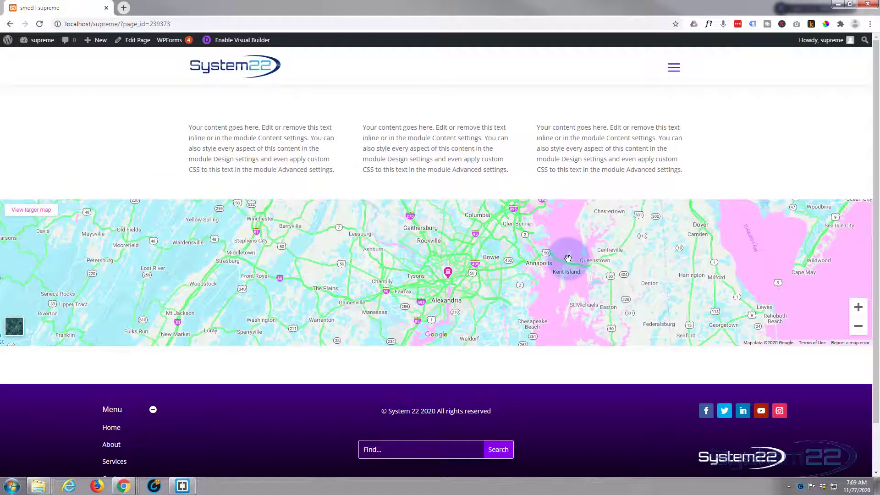
pyautogui.scroll(2, 533, 273)
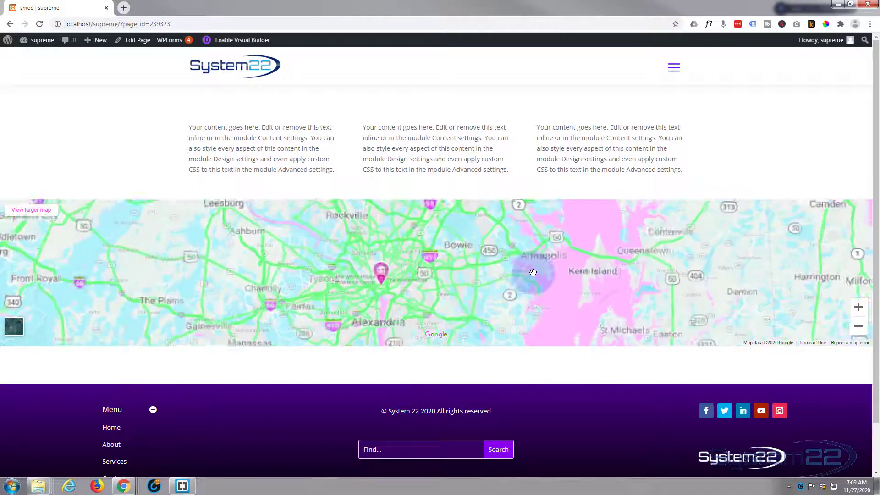
pyautogui.scroll(-3, 533, 272)
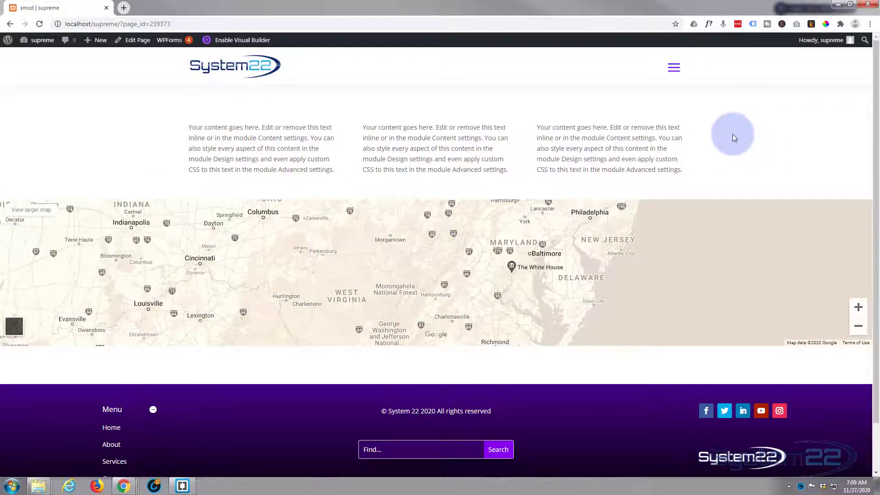
# Enable the visual builder for the page and delete the existing full-width map module together with its empty row
pyautogui.click(251, 42)
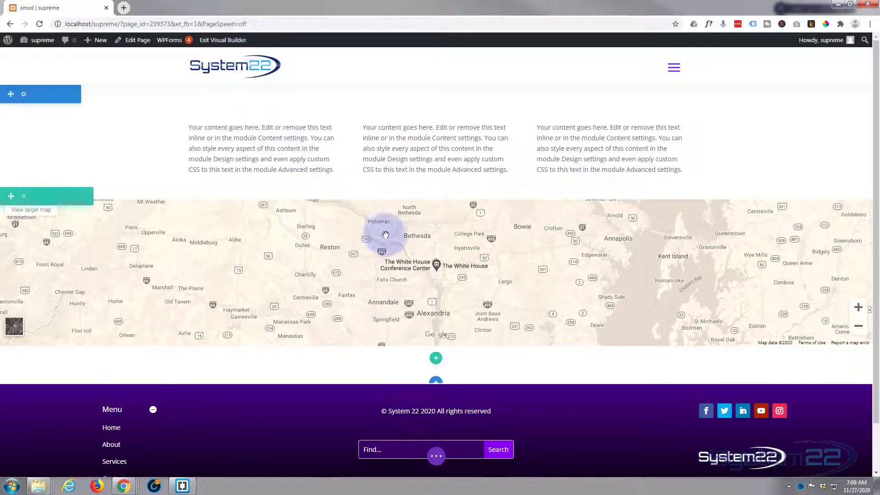
pyautogui.moveTo(399, 238)
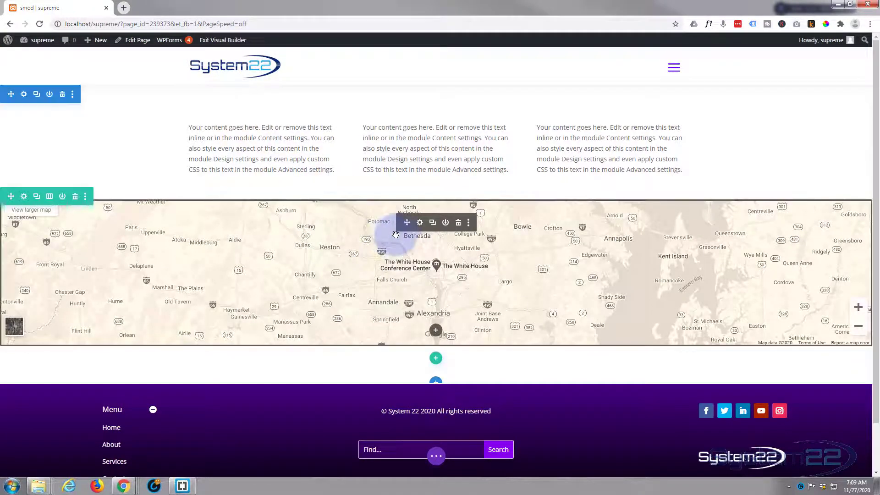
pyautogui.click(458, 223)
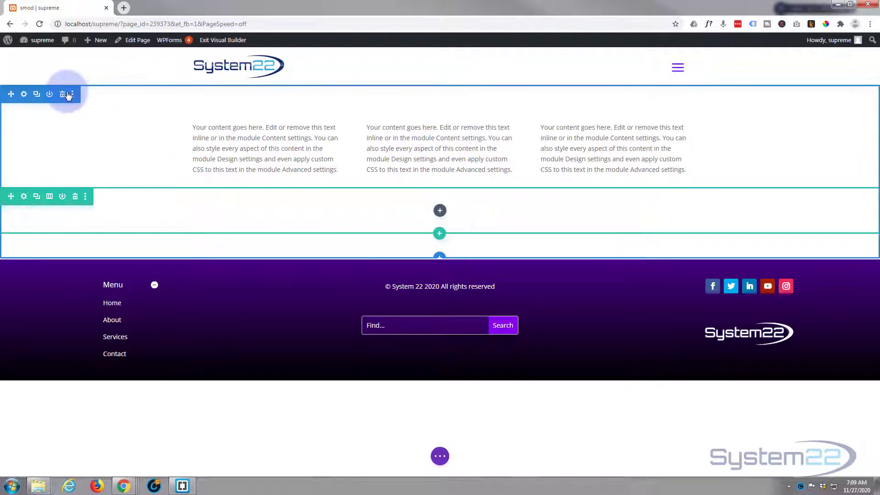
pyautogui.click(74, 196)
# Add a single-column row below the three text columns and insert a Supreme Embed Google Map module in it
pyautogui.moveTo(485, 198)
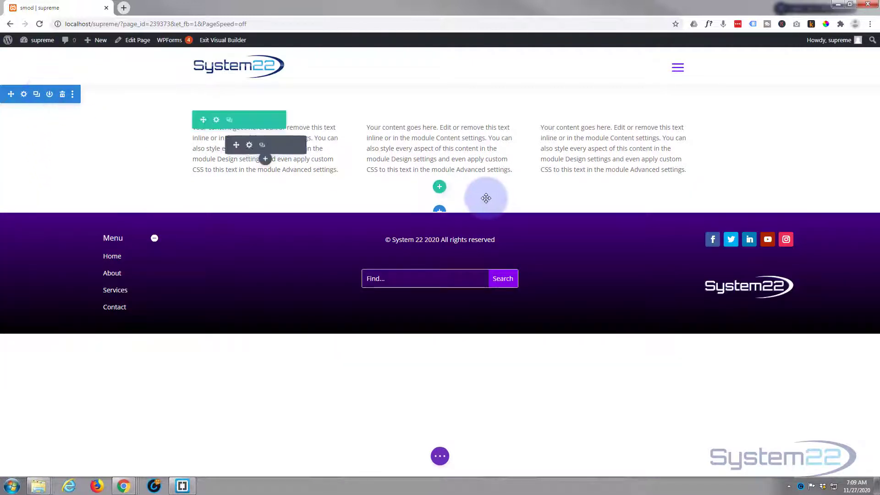
pyautogui.click(441, 189)
pyautogui.click(385, 259)
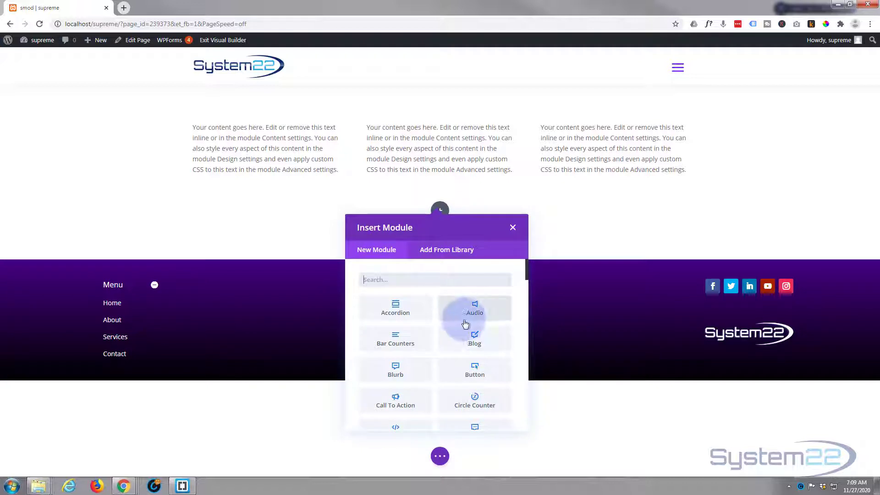
pyautogui.scroll(-6, 412, 350)
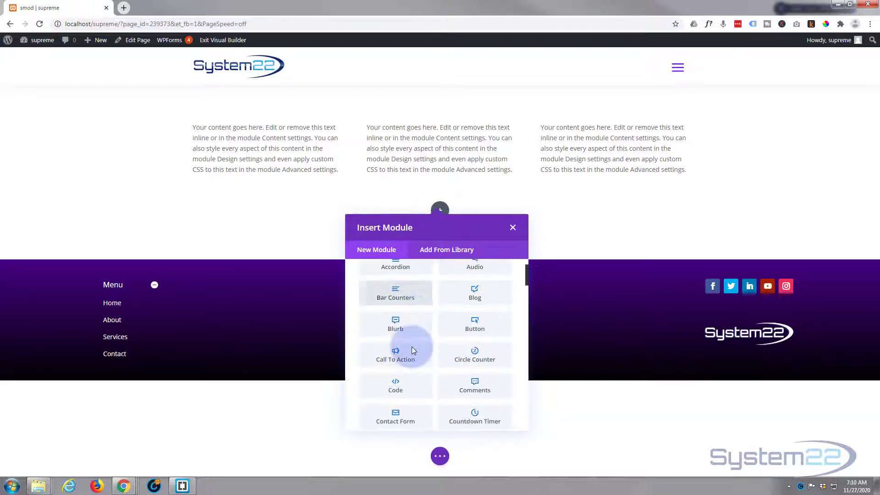
pyautogui.scroll(-5, 413, 350)
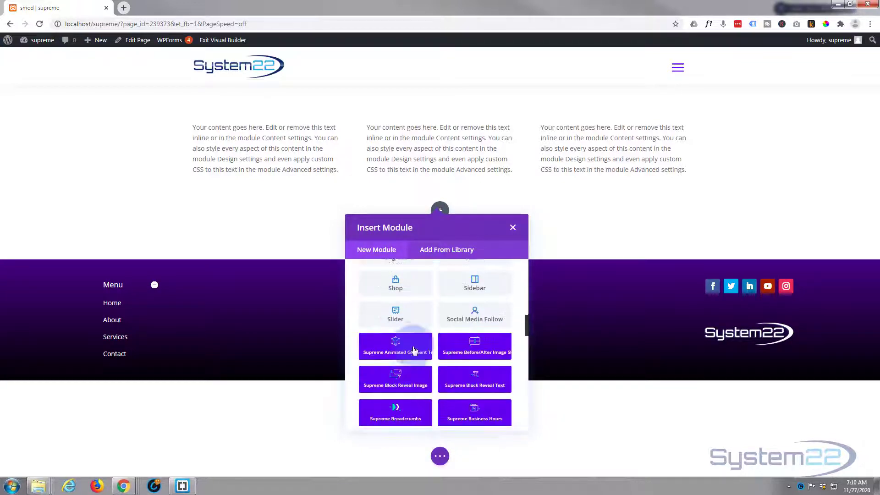
pyautogui.scroll(-10, 427, 339)
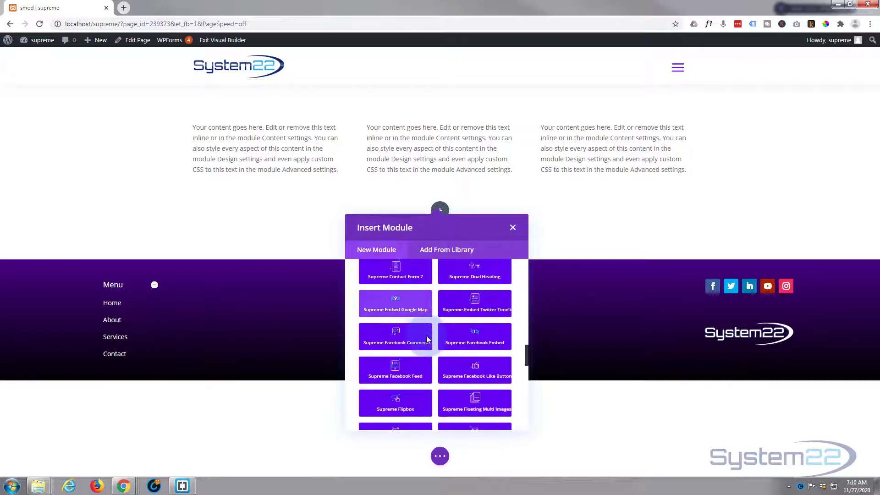
pyautogui.scroll(-3, 427, 339)
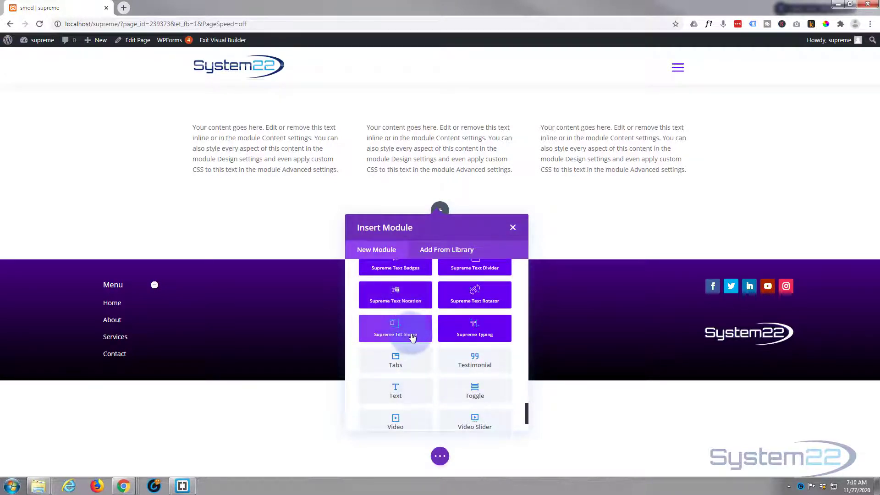
pyautogui.scroll(3, 412, 337)
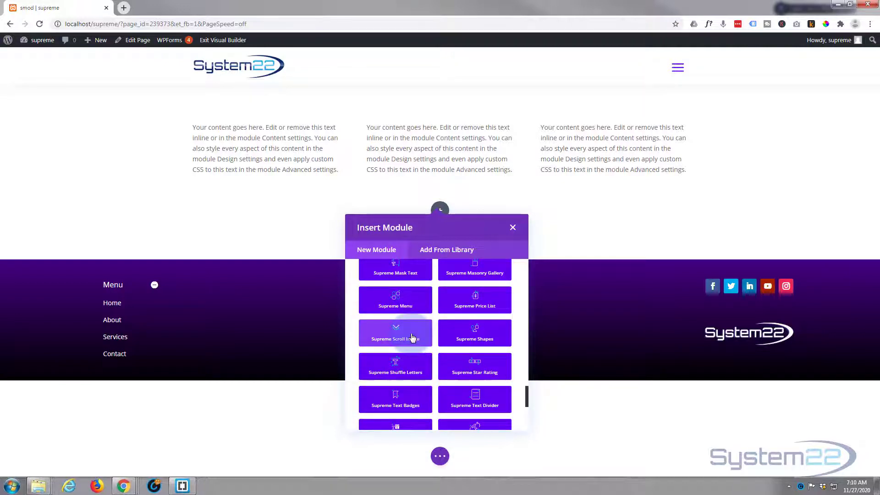
pyautogui.scroll(3, 411, 337)
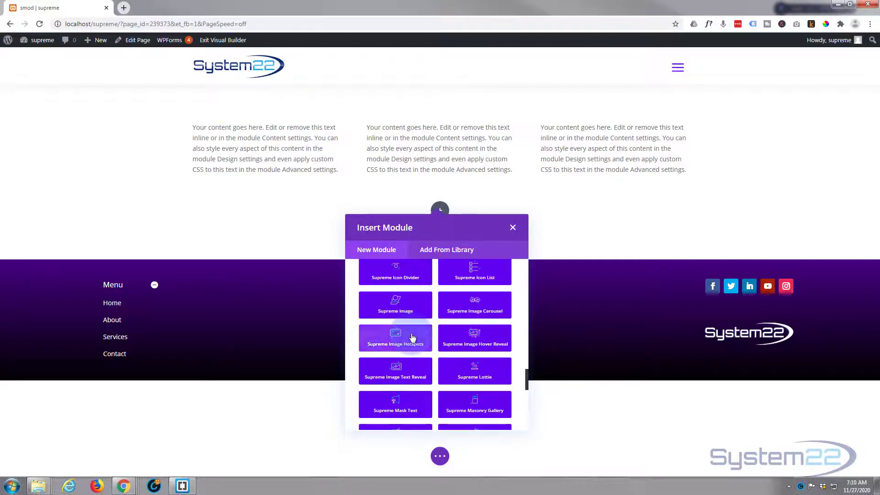
pyautogui.scroll(5, 412, 337)
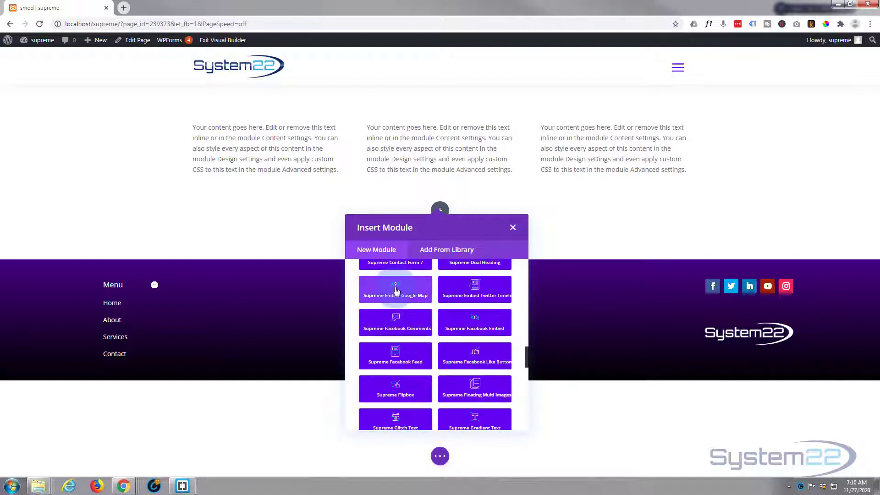
pyautogui.click(395, 291)
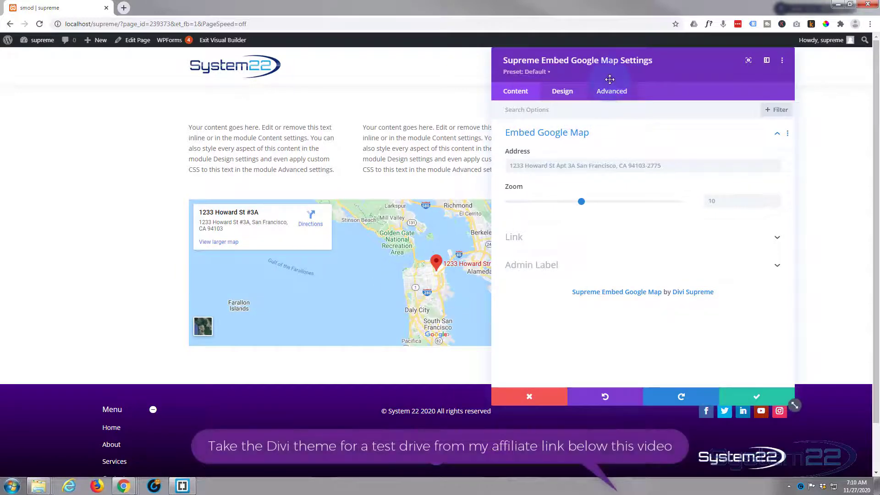
# Set the map's address to "white house" and its zoom to 14
pyautogui.moveTo(637, 82); pyautogui.dragTo(719, 110)
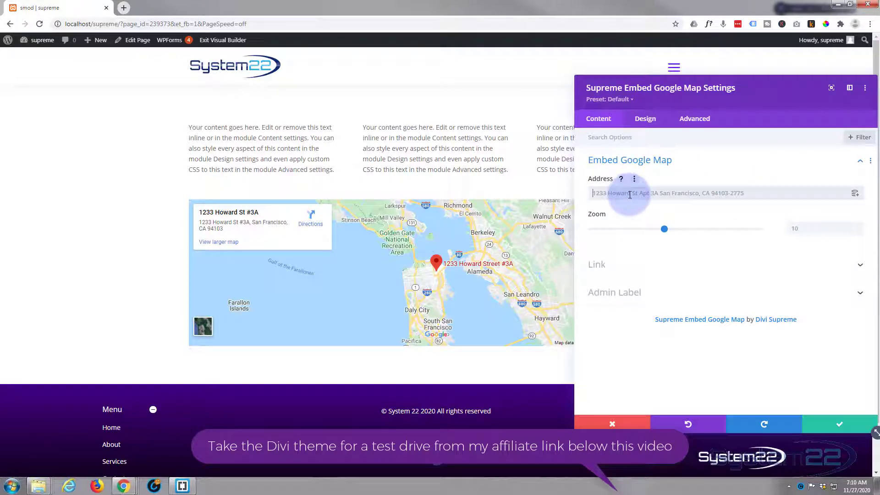
pyautogui.write('te house')
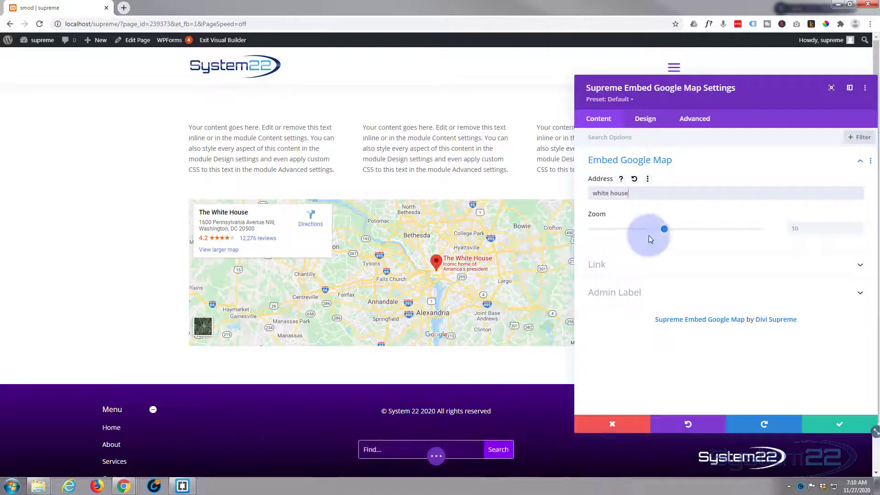
pyautogui.moveTo(664, 230); pyautogui.dragTo(687, 233)
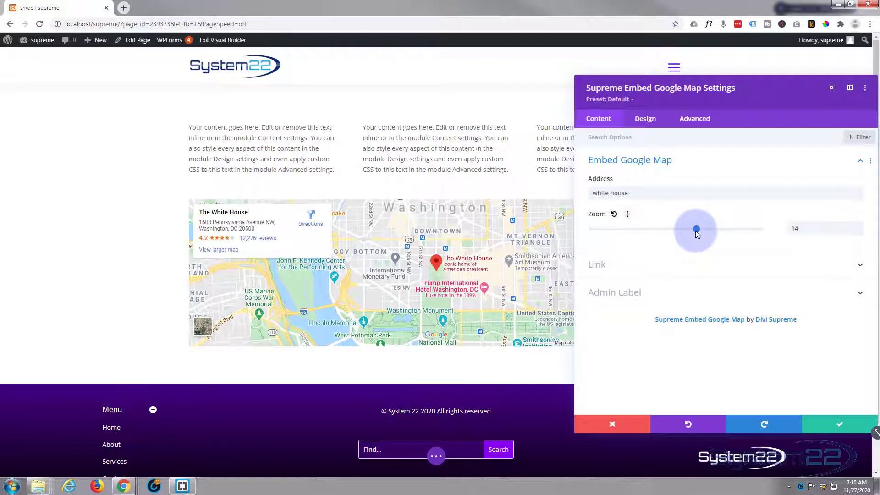
pyautogui.click(661, 263)
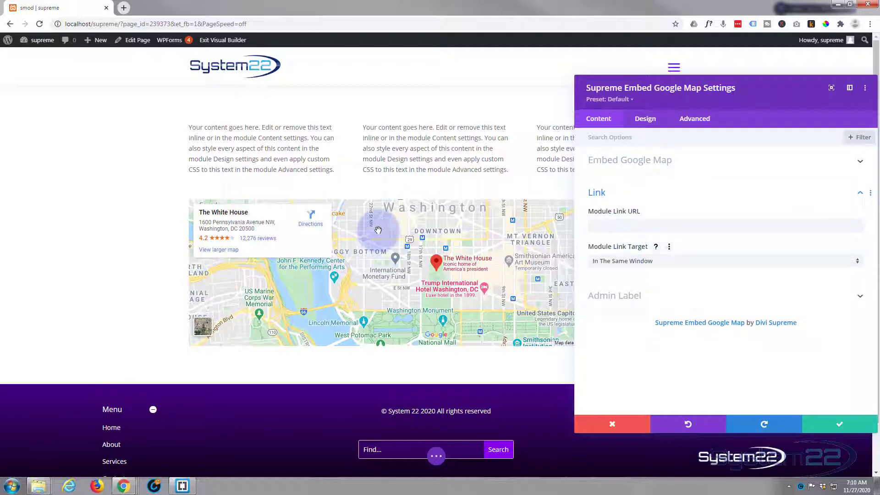
pyautogui.click(607, 224)
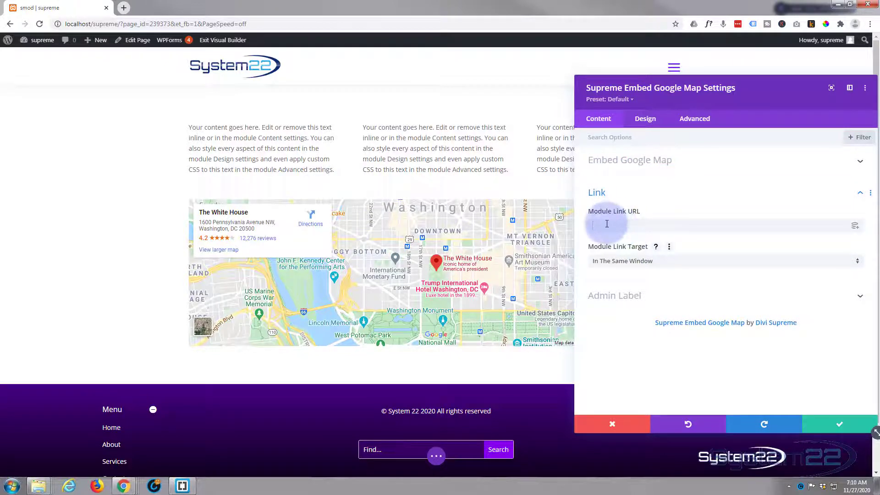
pyautogui.click(692, 269)
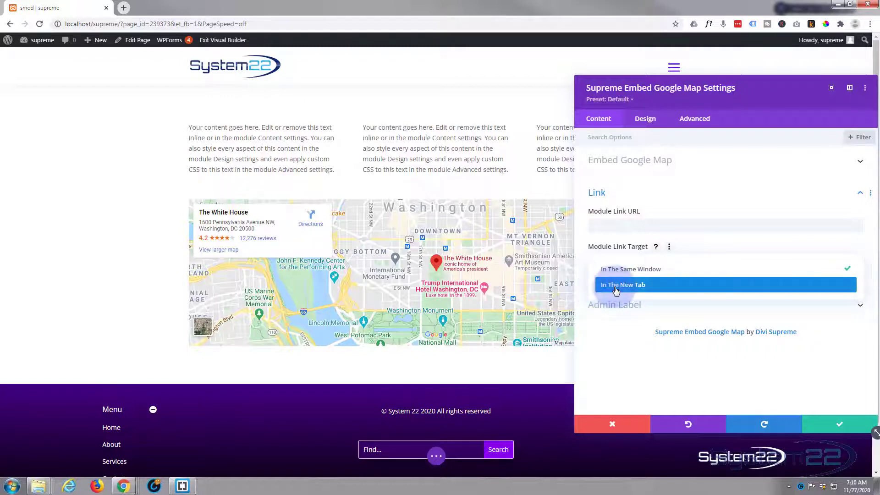
pyautogui.click(694, 248)
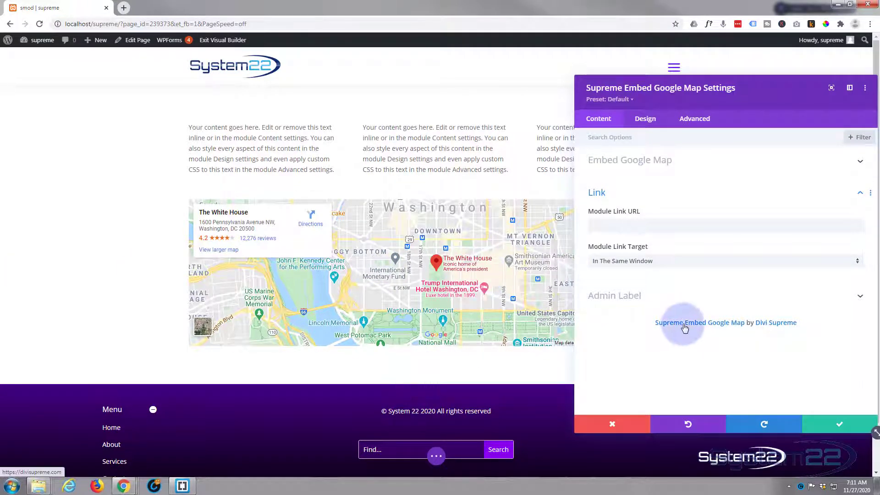
# Save the map module's settings and set the width and max width of its row to 100%
pyautogui.click(840, 424)
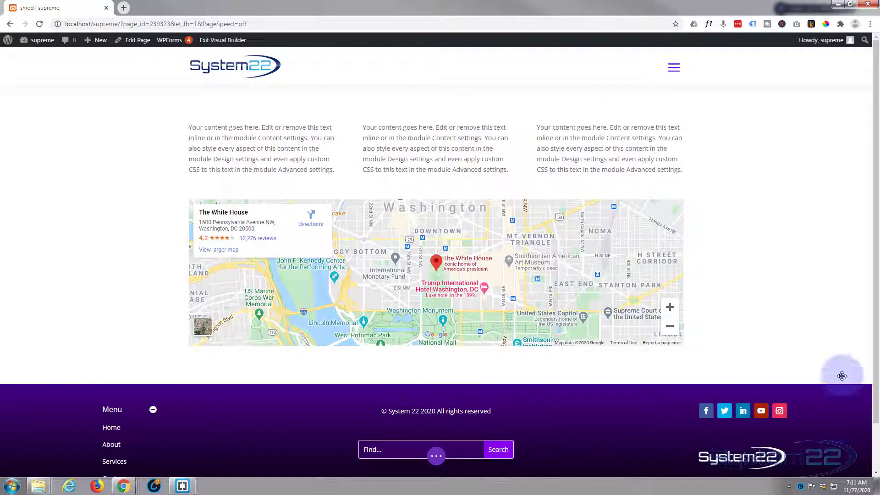
pyautogui.moveTo(360, 222)
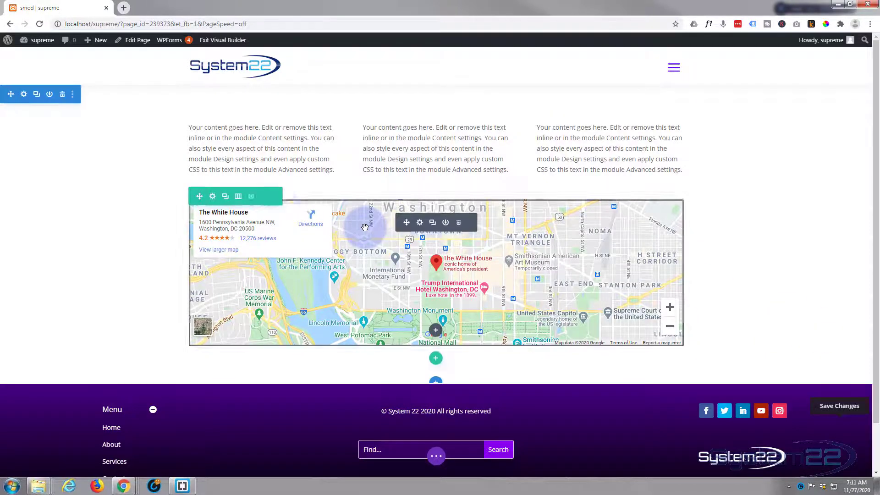
pyautogui.click(213, 197)
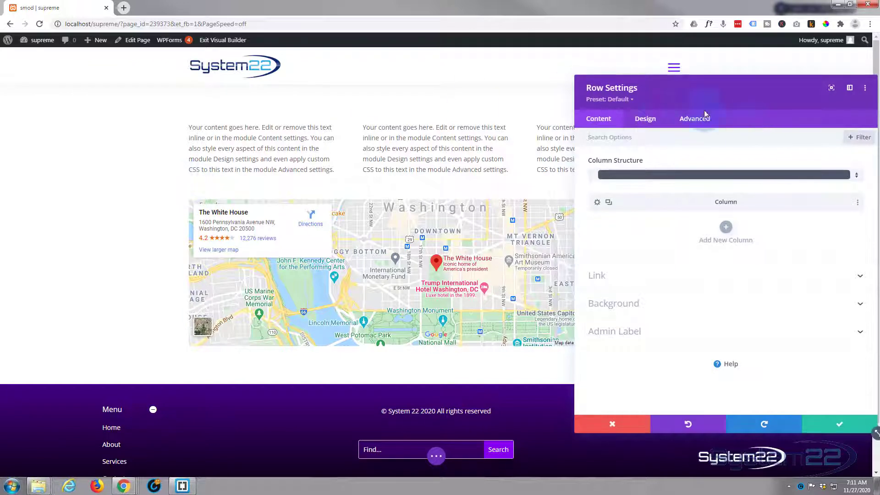
pyautogui.click(659, 120)
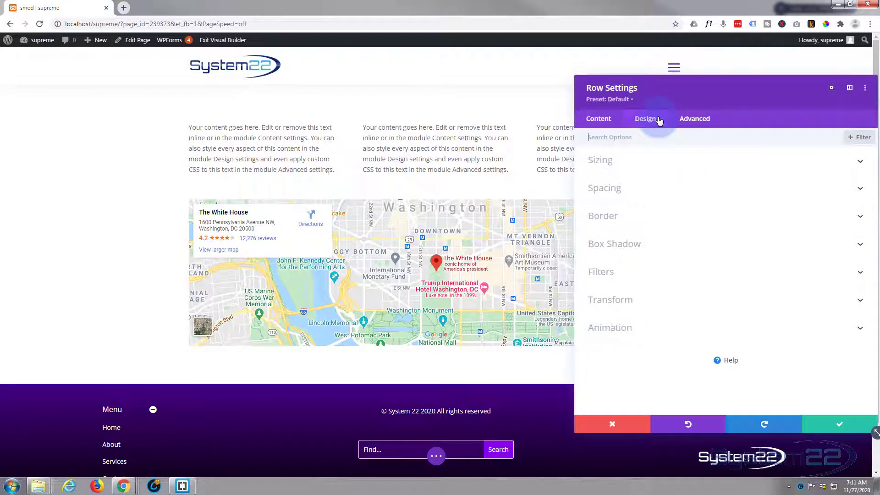
pyautogui.click(646, 166)
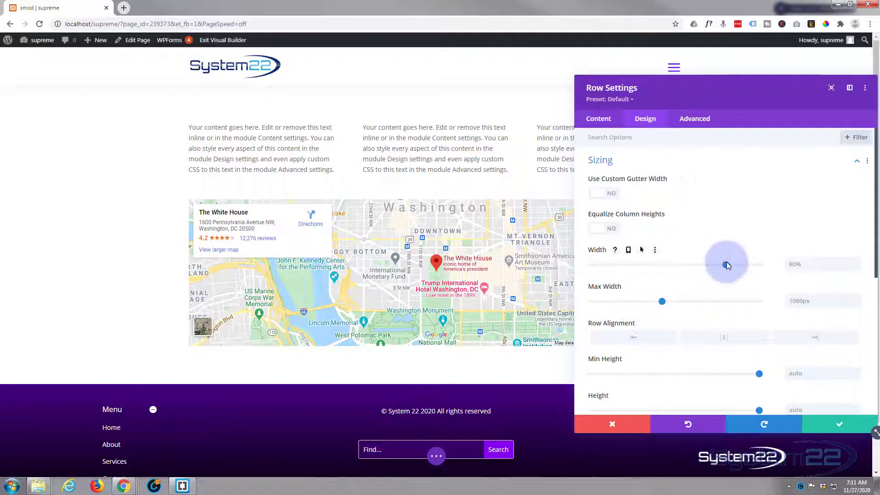
pyautogui.moveTo(727, 263); pyautogui.dragTo(781, 265)
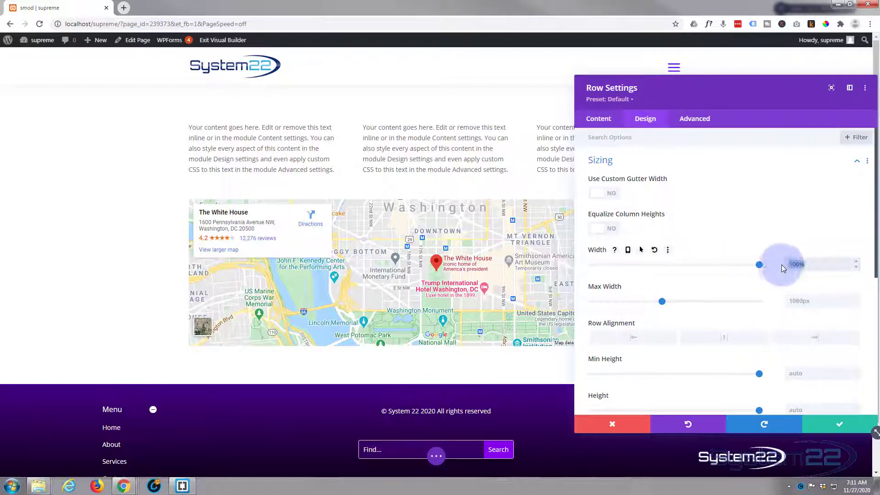
pyautogui.click(798, 301)
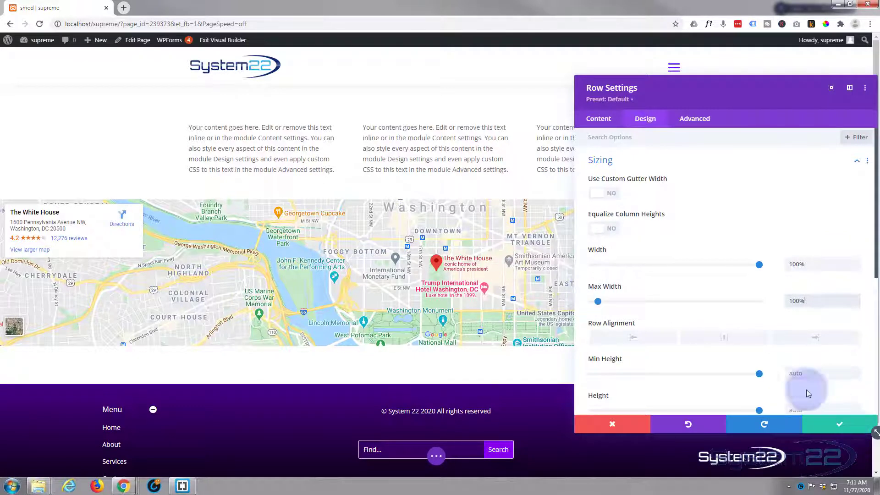
# Set the map row's top and bottom padding to 0px and save the row settings
pyautogui.click(660, 166)
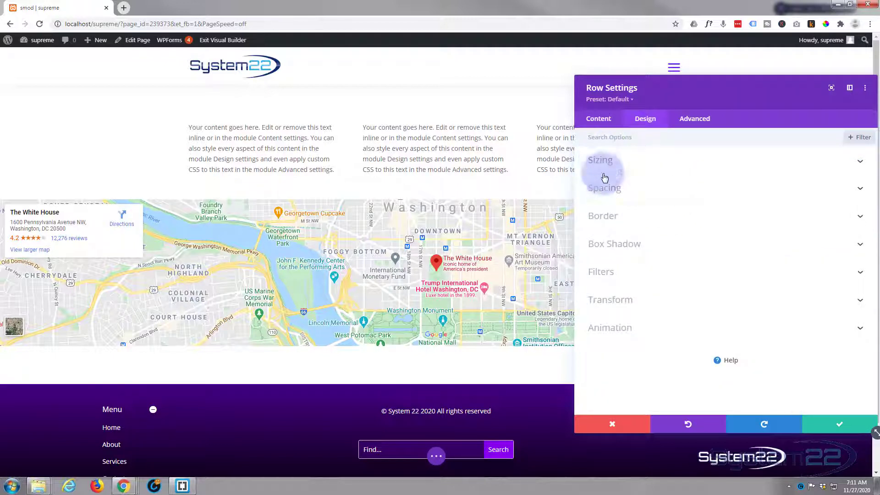
pyautogui.click(644, 192)
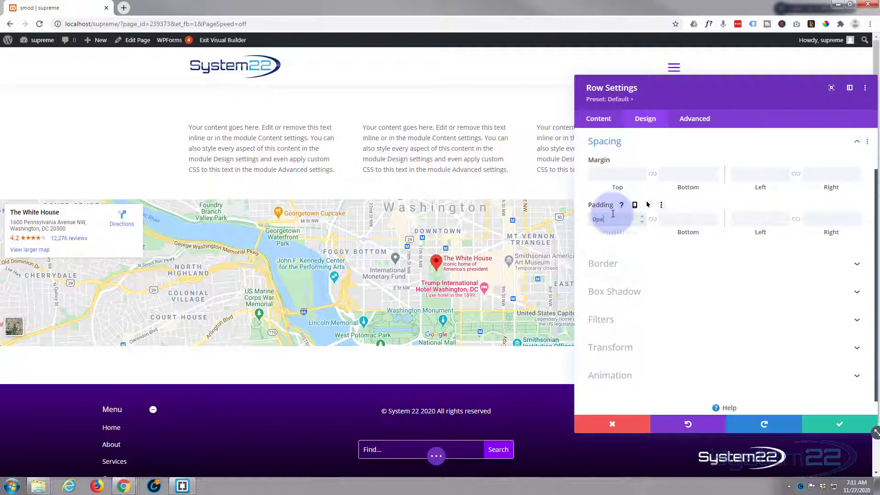
pyautogui.click(653, 220)
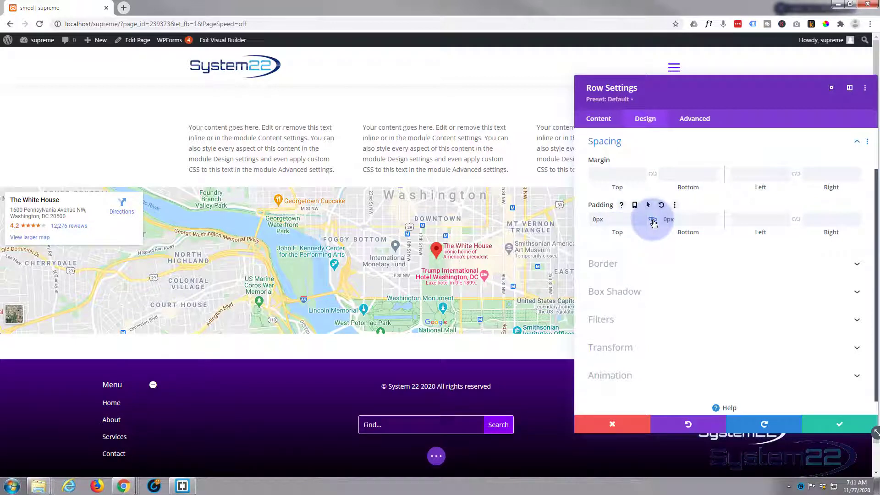
pyautogui.click(837, 426)
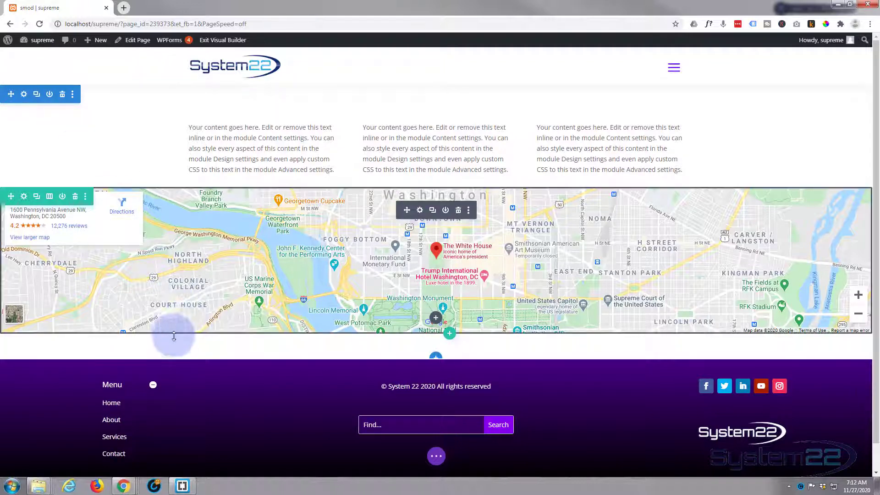
# Set the bottom padding of the section containing the map to 0px and save the section settings
pyautogui.click(25, 94)
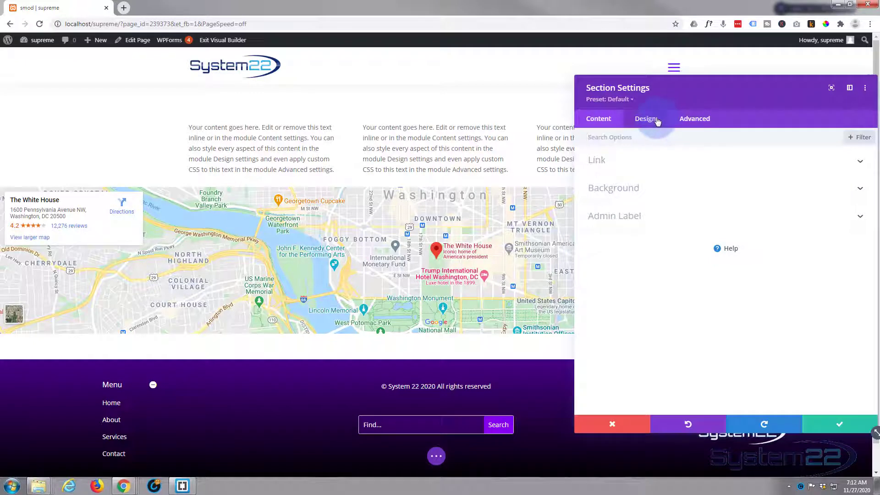
pyautogui.click(657, 119)
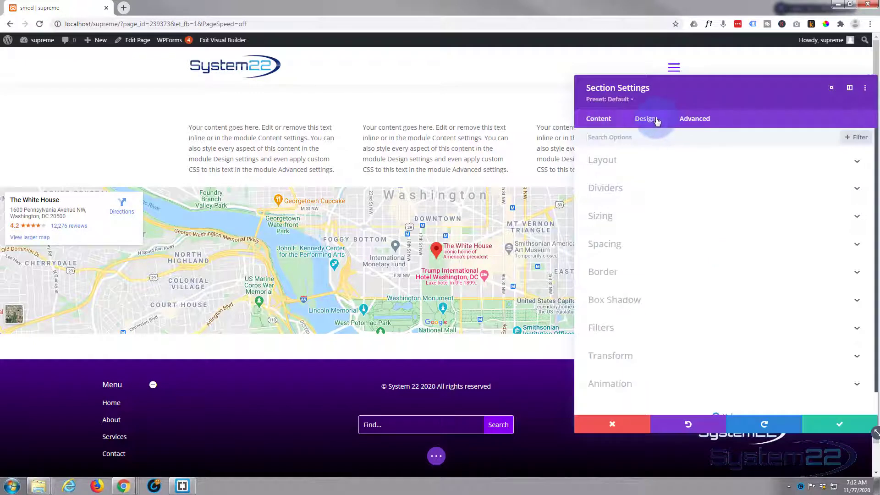
pyautogui.click(685, 242)
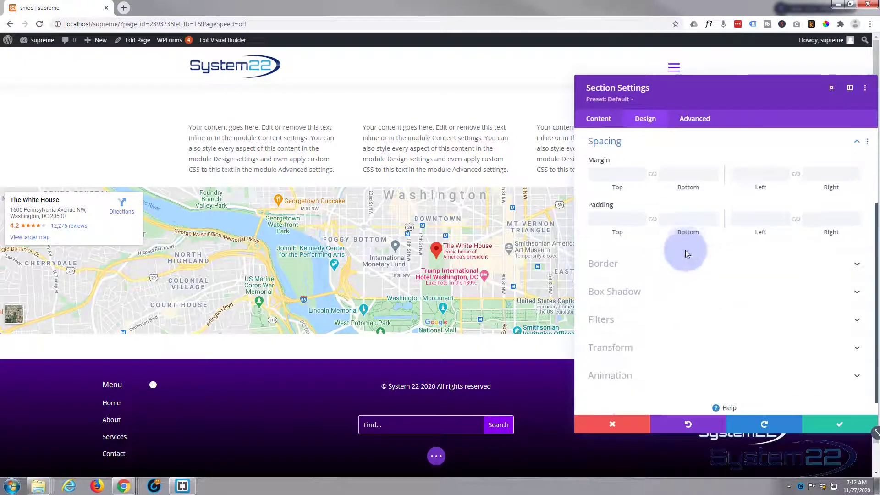
pyautogui.click(679, 219)
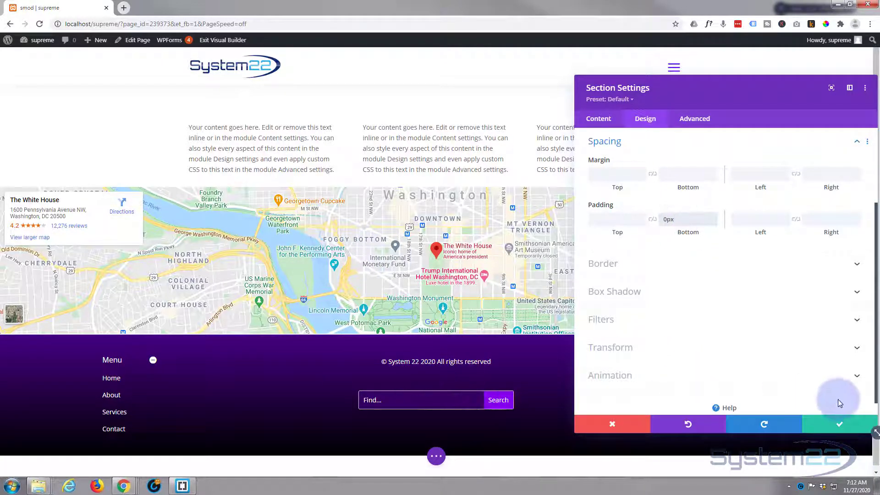
pyautogui.click(843, 424)
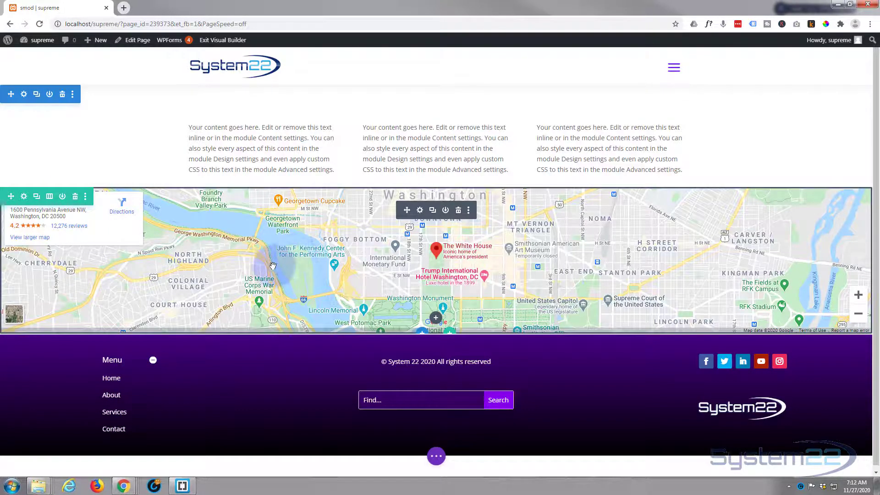
# Set the map module's top margin to 50px to separate it from the text columns
pyautogui.click(420, 212)
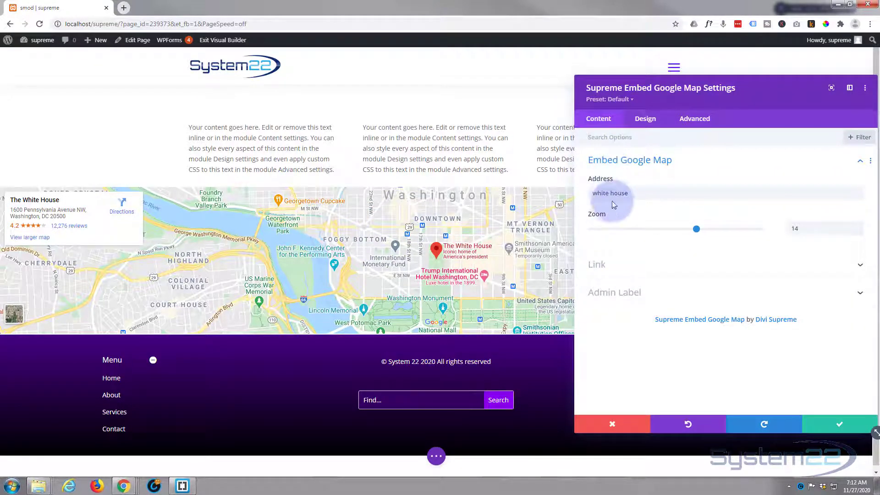
pyautogui.click(645, 120)
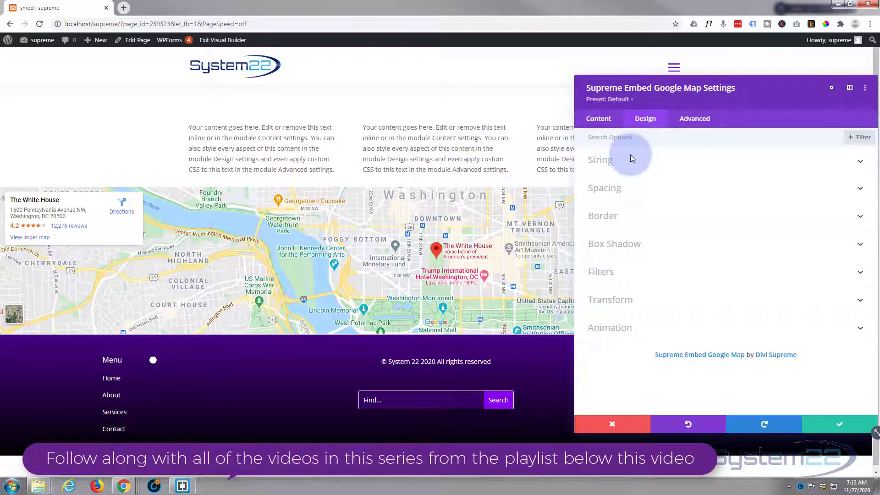
pyautogui.click(653, 193)
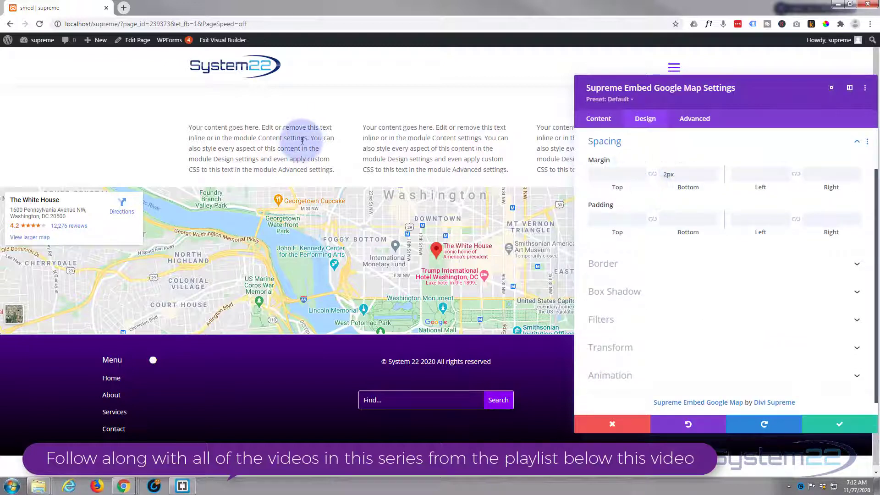
pyautogui.click(639, 171)
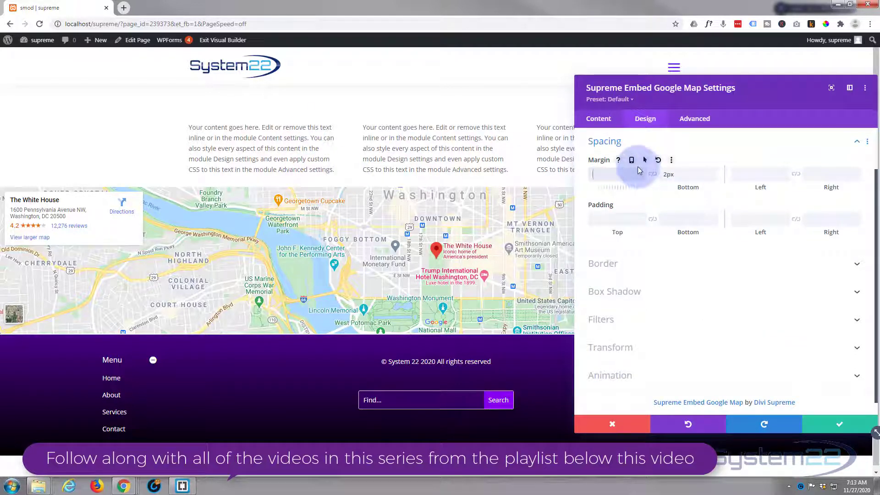
pyautogui.write('50px')
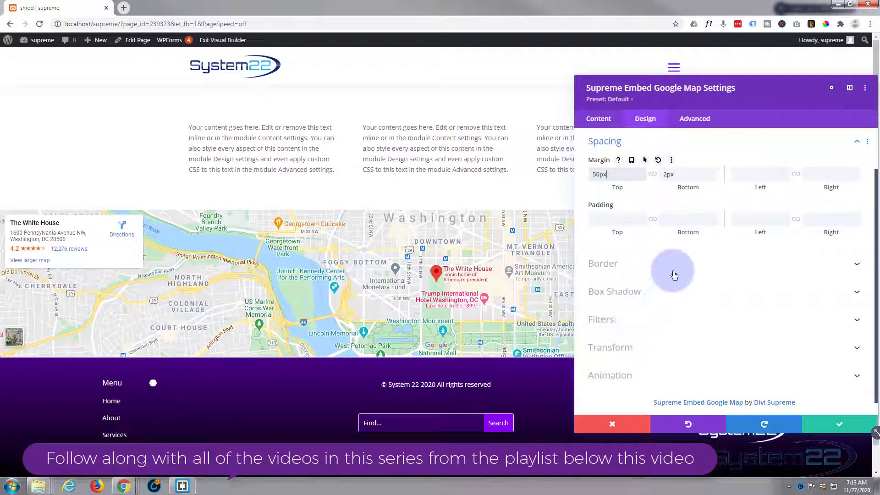
# Set the map module's saturation filter to 0% and its sepia filter to 23%
pyautogui.scroll(-1, 669, 271)
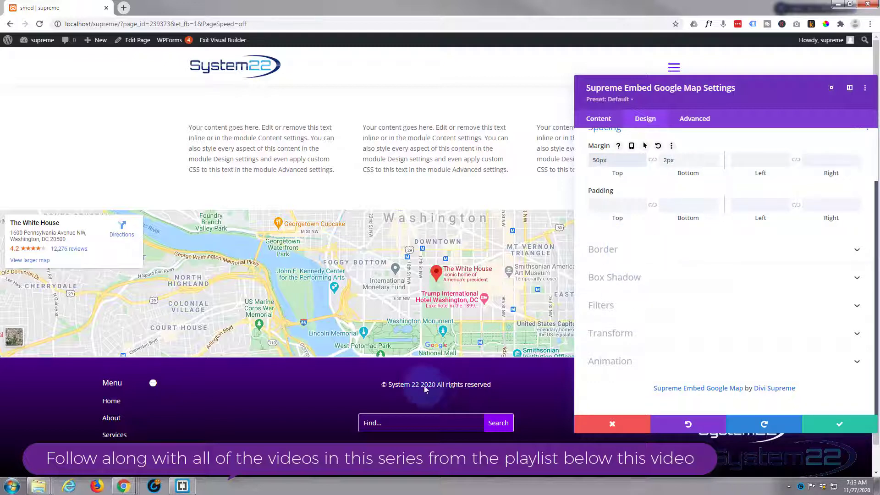
pyautogui.click(656, 311)
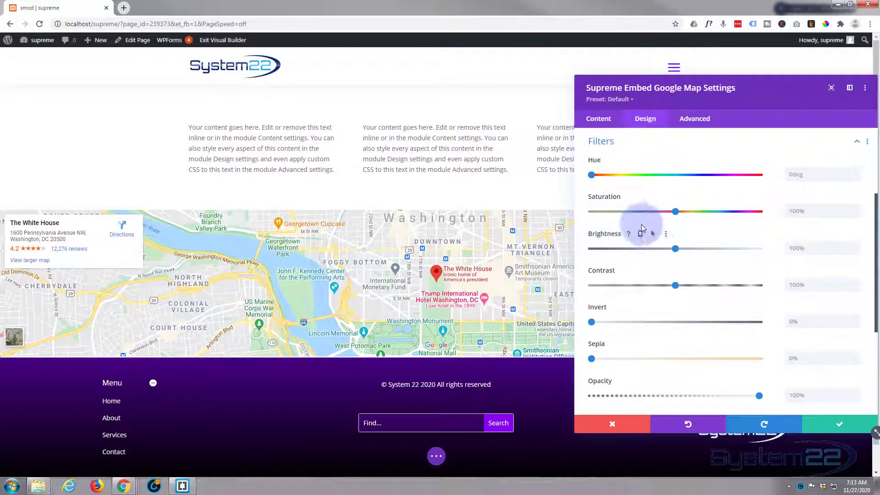
pyautogui.moveTo(674, 211); pyautogui.dragTo(587, 214)
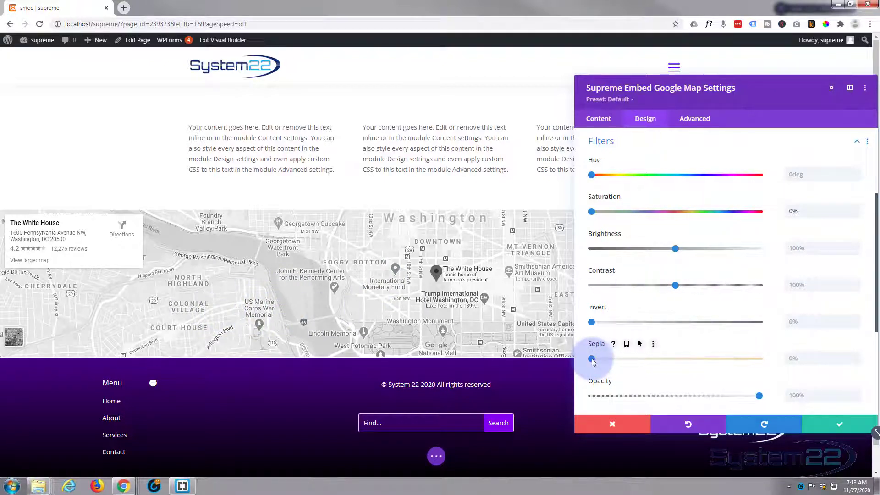
pyautogui.moveTo(592, 358); pyautogui.dragTo(612, 359)
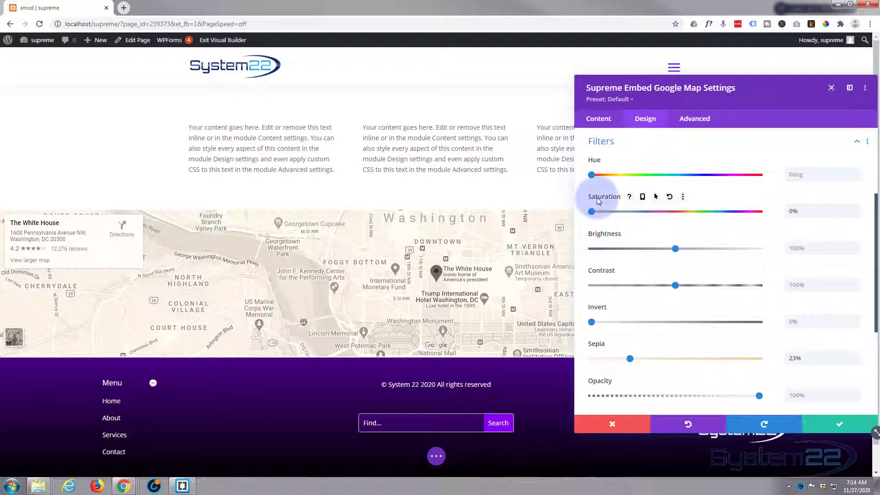
# Give the map's filters hover values of 163% for saturation and 0% for sepia
pyautogui.click(656, 197)
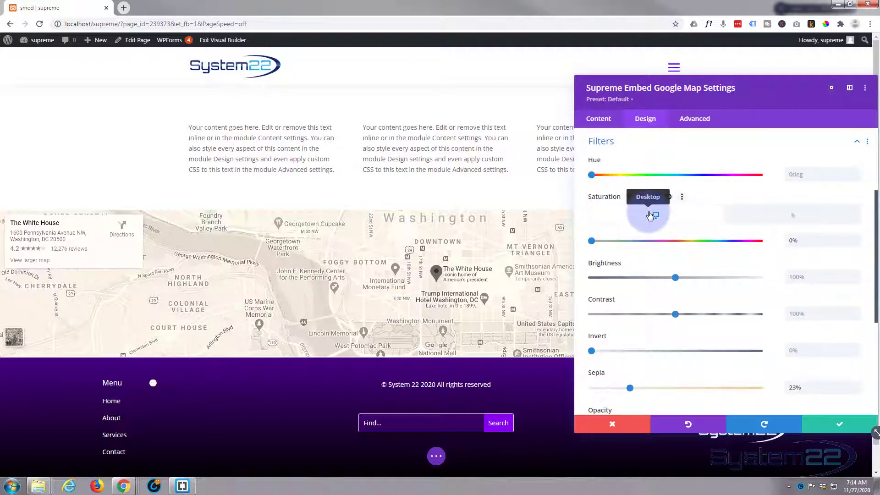
pyautogui.click(792, 216)
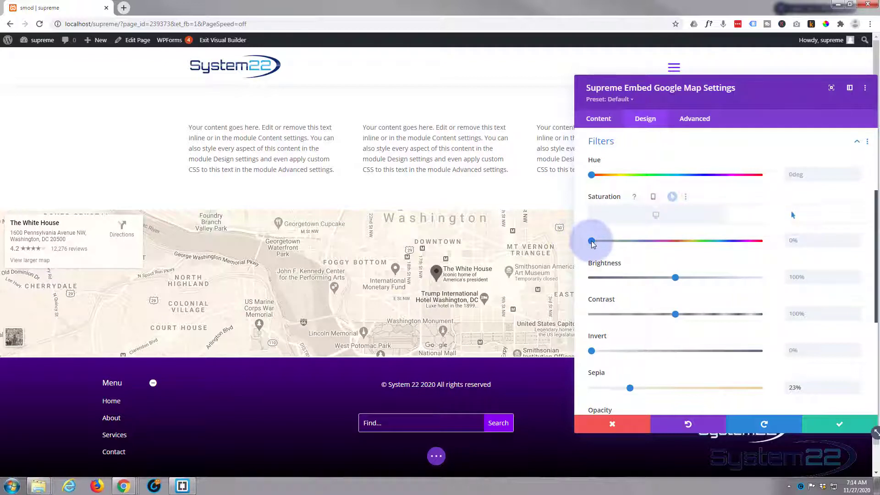
pyautogui.moveTo(592, 242); pyautogui.dragTo(730, 248)
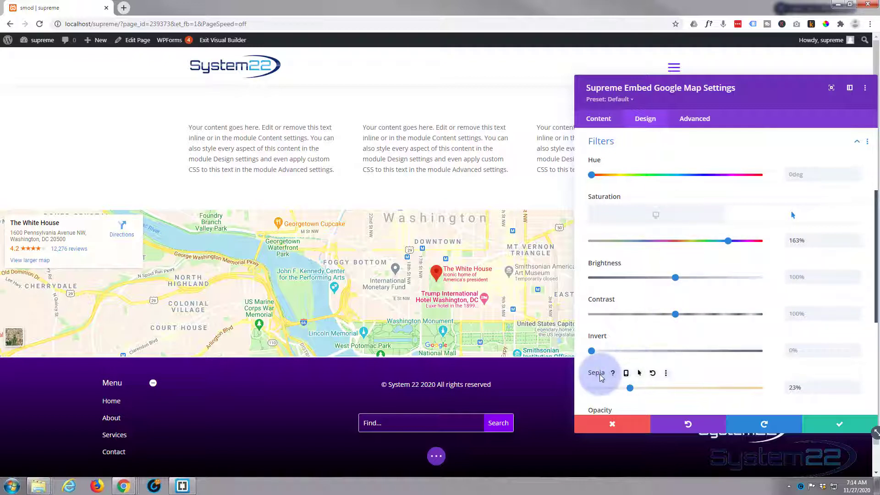
pyautogui.click(640, 375)
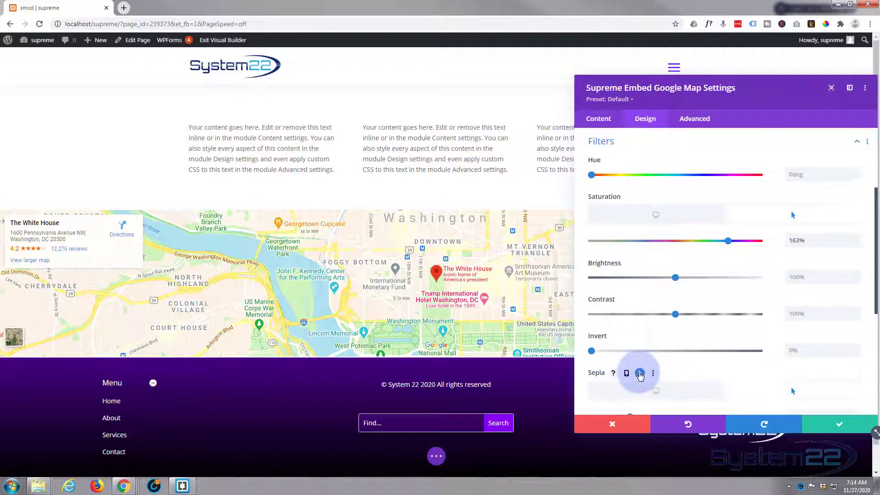
pyautogui.scroll(-1, 733, 362)
pyautogui.scroll(-1, 726, 352)
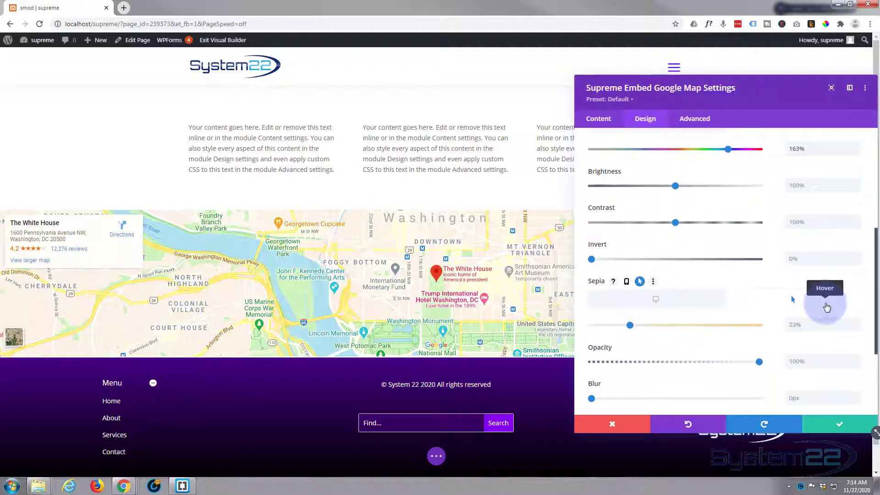
pyautogui.moveTo(630, 324); pyautogui.dragTo(589, 330)
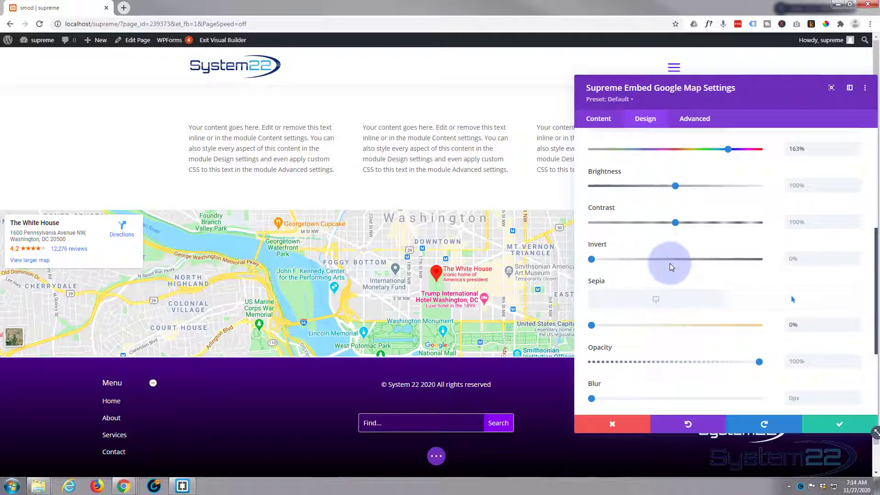
# Set the map's hover hue to 38deg and compare the desktop and hover filter states
pyautogui.scroll(3, 669, 265)
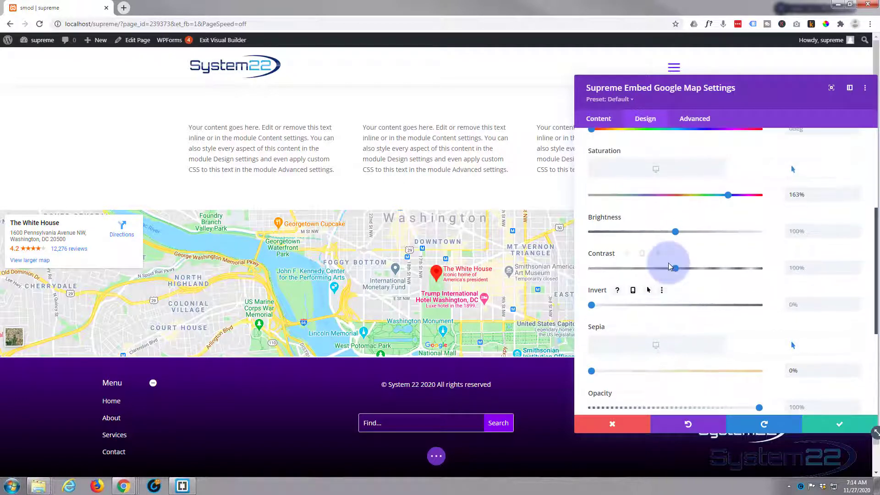
pyautogui.scroll(2, 670, 263)
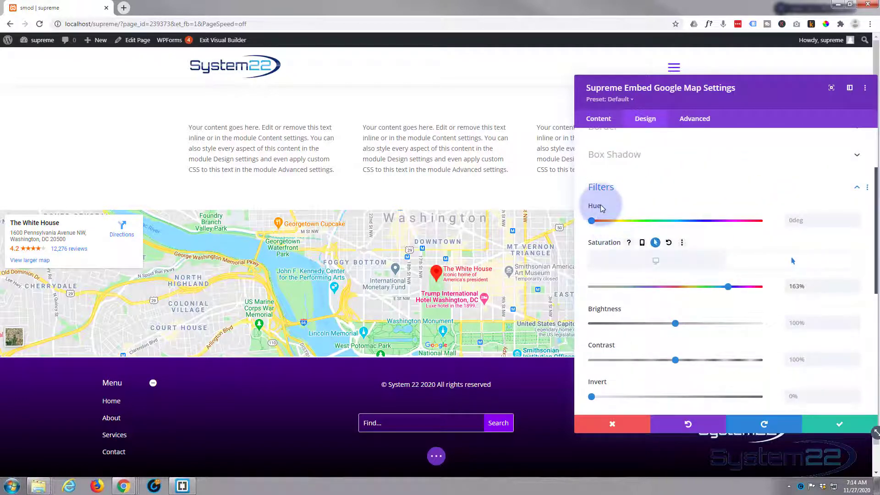
pyautogui.click(636, 206)
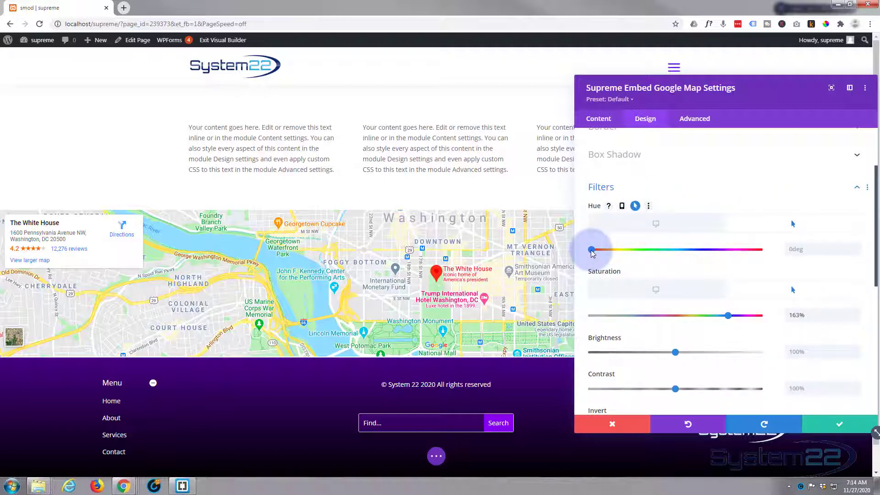
pyautogui.moveTo(594, 250); pyautogui.dragTo(609, 250)
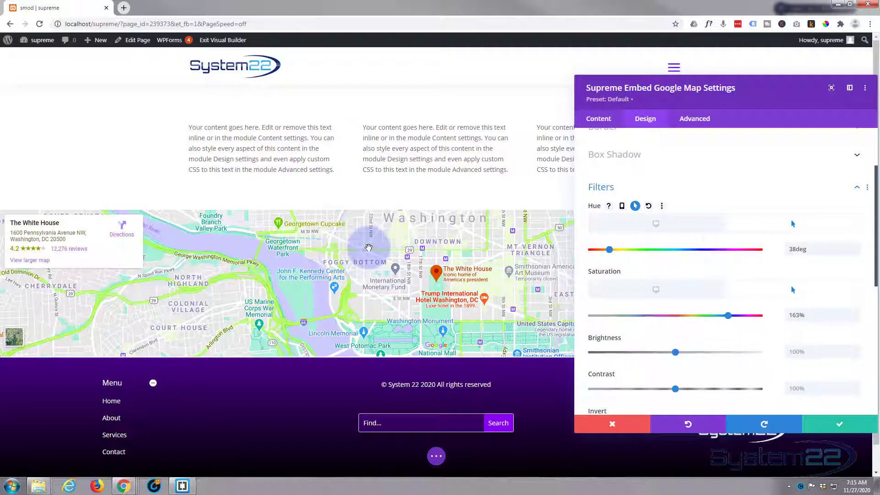
pyautogui.click(679, 227)
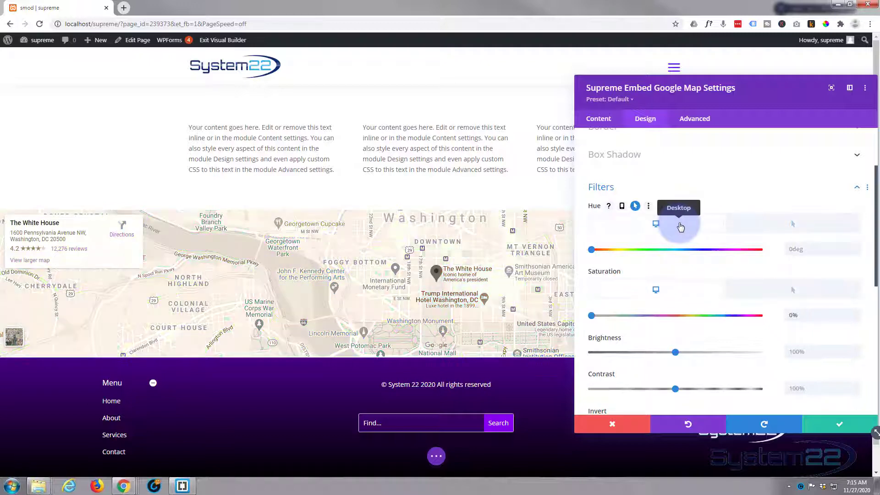
pyautogui.click(782, 229)
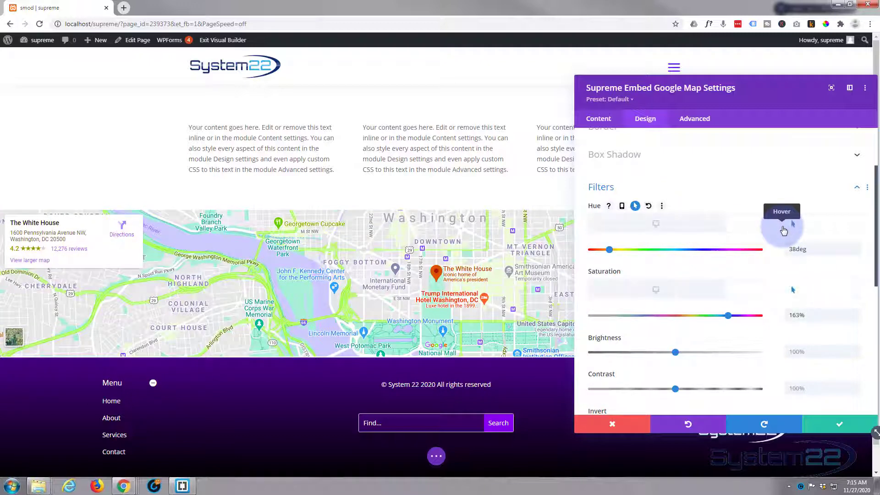
pyautogui.click(691, 228)
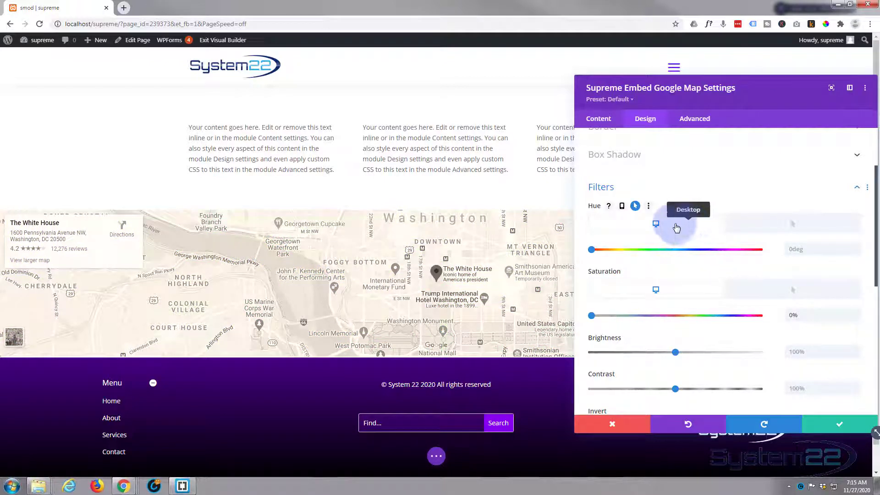
# Set the map module's transition duration to 750ms, keeping the Ease speed curve, and save the module settings
pyautogui.click(686, 120)
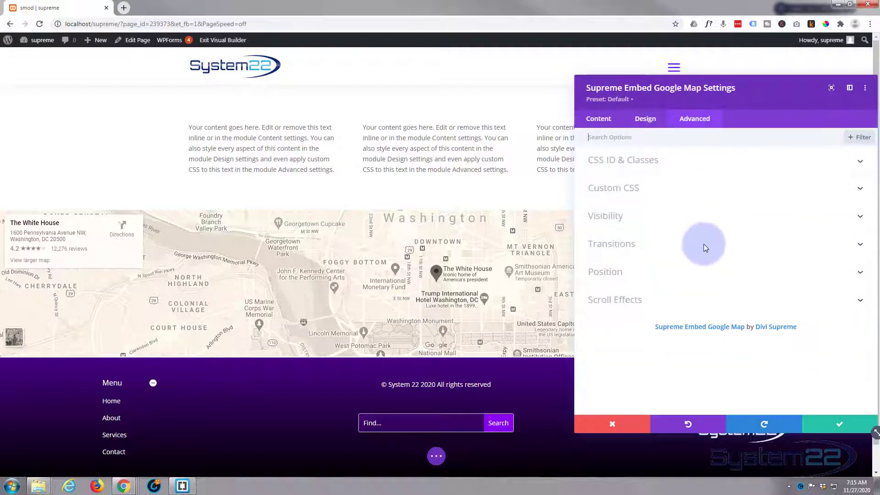
pyautogui.click(703, 244)
pyautogui.scroll(-1, 702, 242)
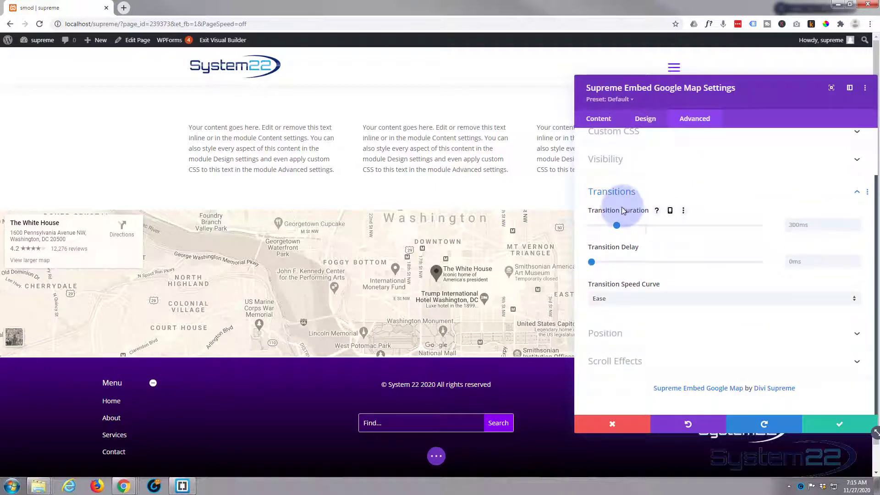
pyautogui.moveTo(616, 225); pyautogui.dragTo(658, 225)
pyautogui.click(792, 226)
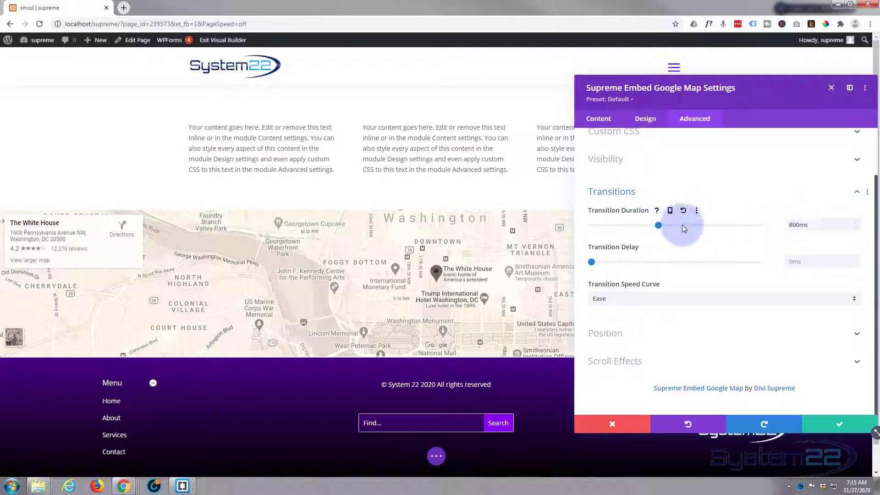
pyautogui.moveTo(676, 224); pyautogui.dragTo(655, 224)
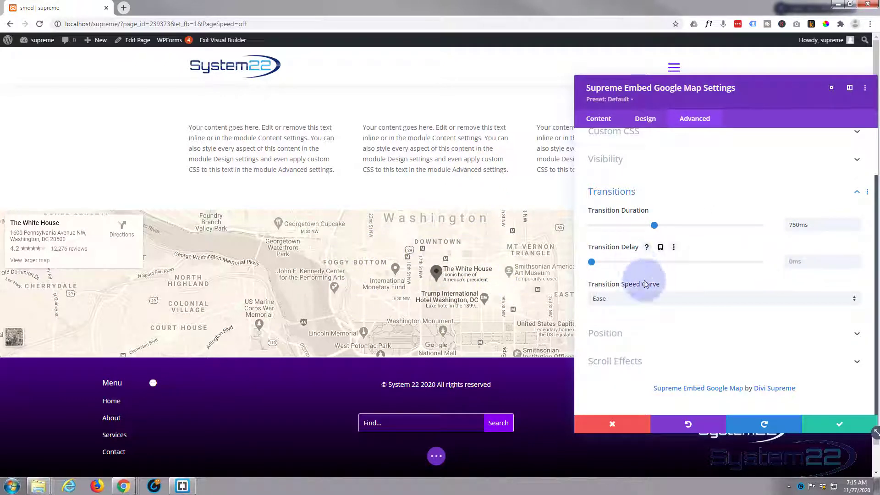
pyautogui.click(648, 297)
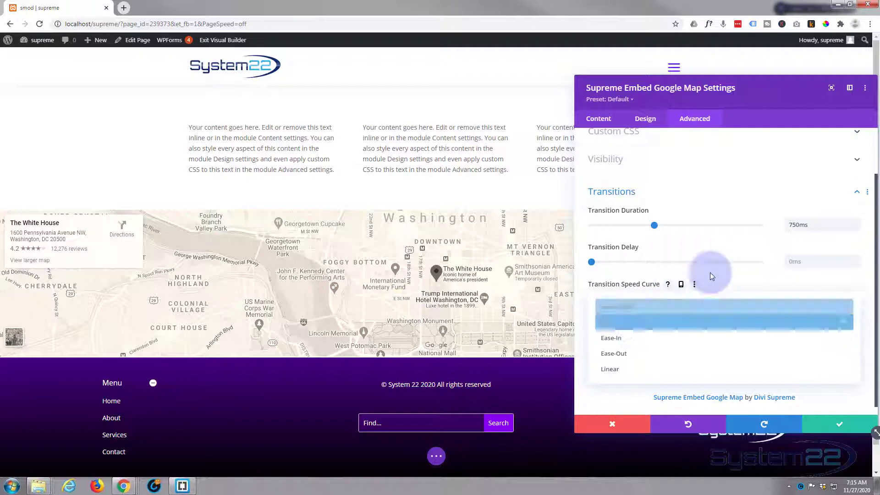
pyautogui.click(730, 157)
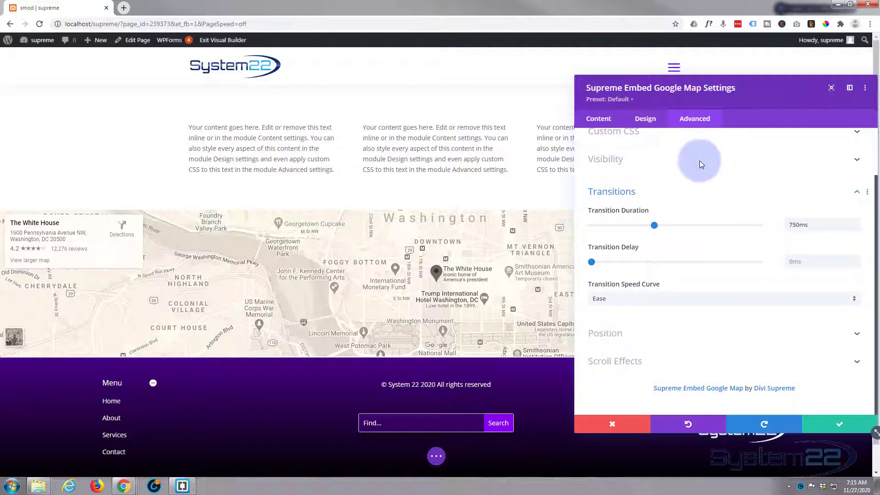
pyautogui.click(845, 424)
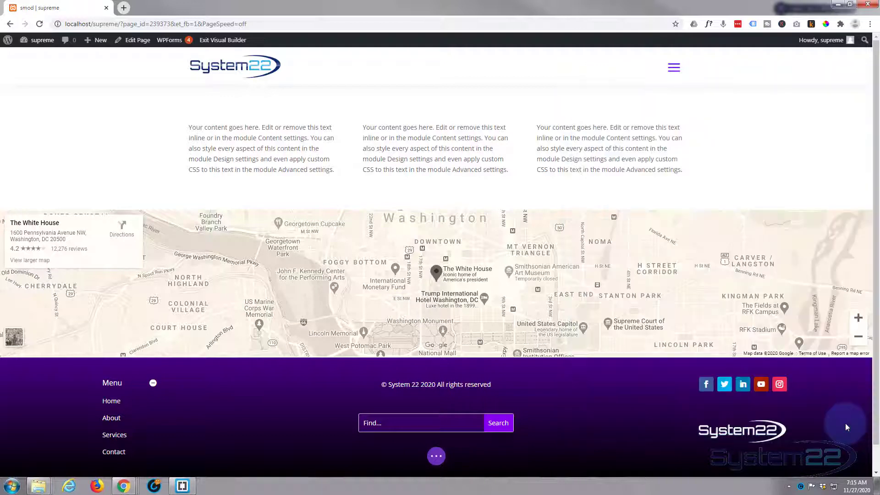
# Save the page and test zooming the map in and out on the live page outside the visual builder
pyautogui.click(436, 456)
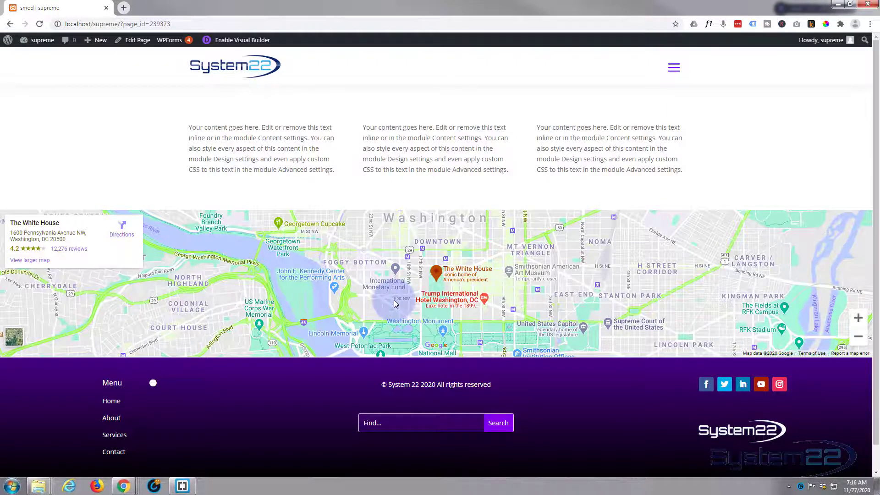
pyautogui.scroll(1, 394, 300)
pyautogui.scroll(-2, 395, 300)
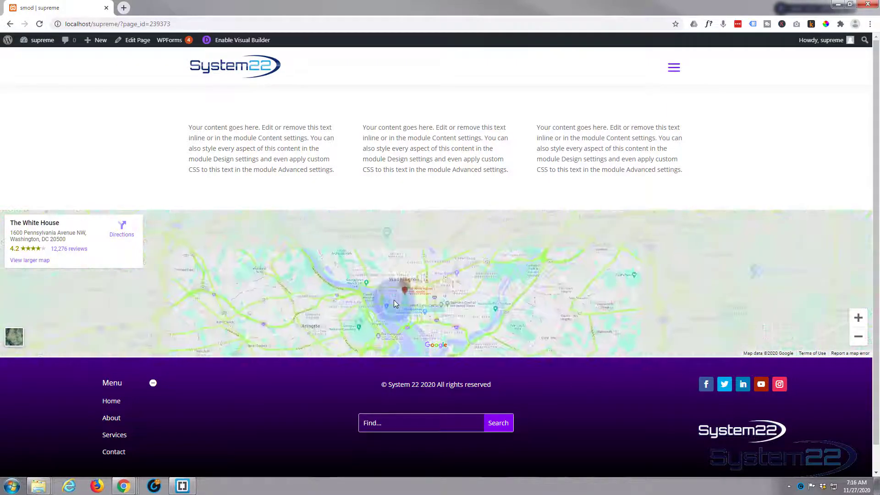
pyautogui.scroll(2, 394, 299)
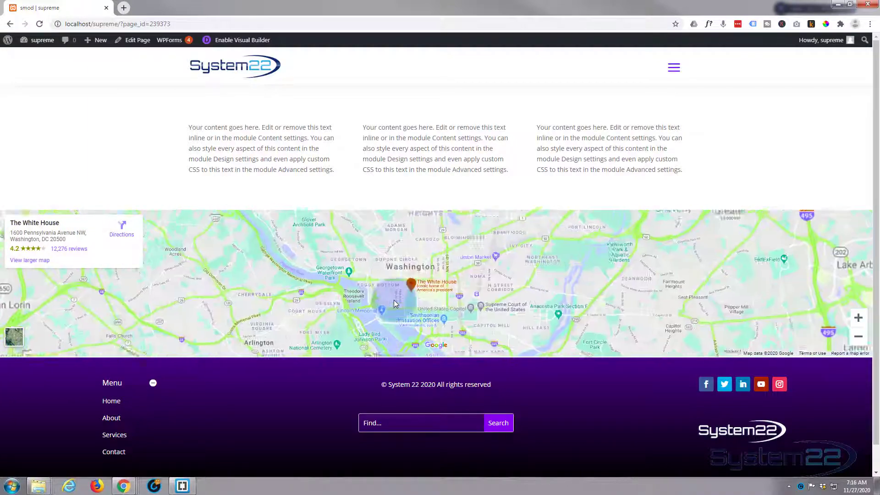
pyautogui.scroll(-2, 394, 300)
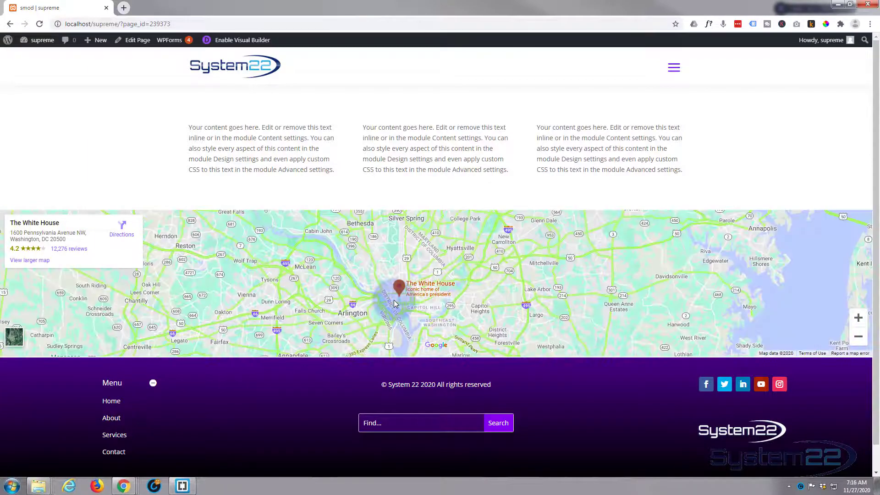